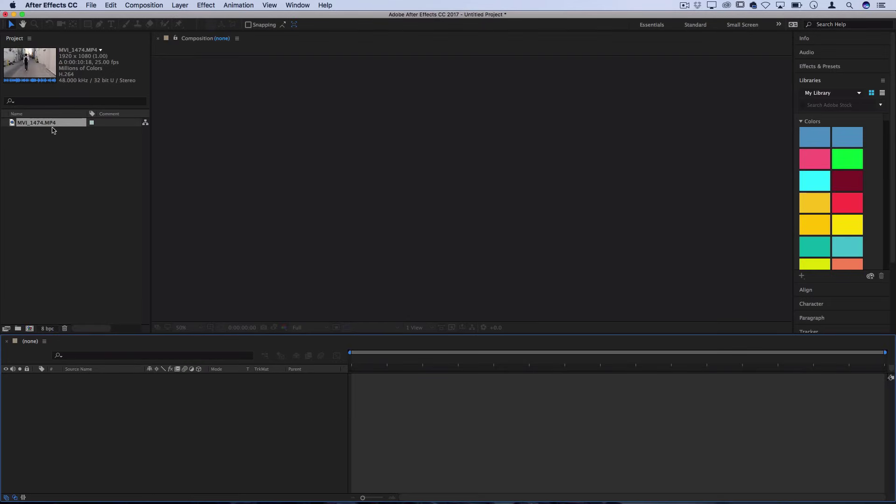
Select the MVI_1474.MP4 alley clip in the Project panel
{"action": "left_click", "coordinate": [50, 124]}
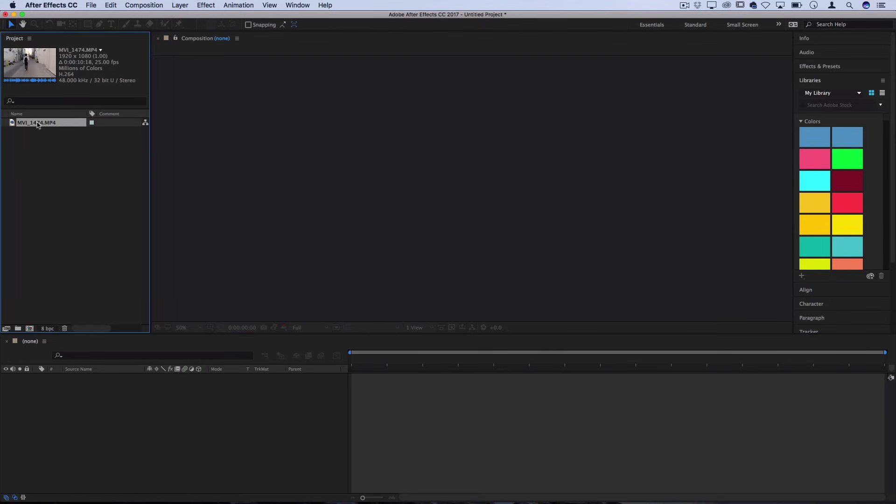
{"action": "left_click_drag", "start_coordinate": [35, 124], "coordinate": [470, 414]}
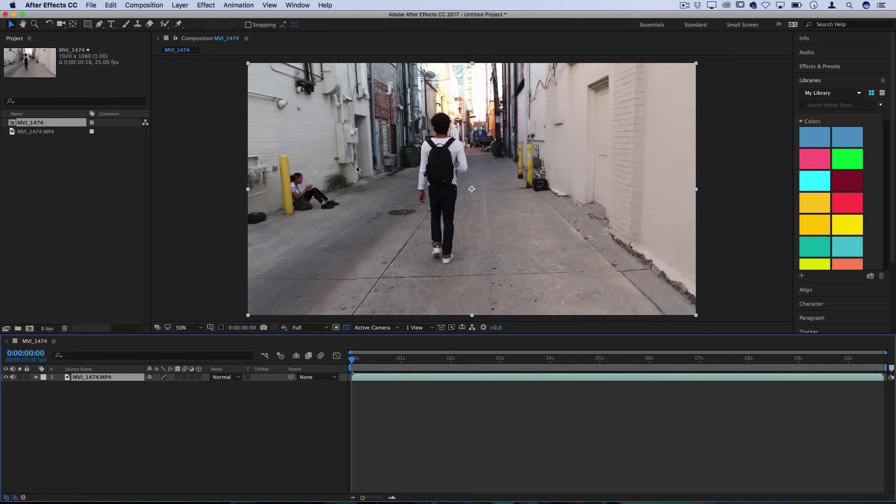
{"action": "left_click_drag", "start_coordinate": [378, 362], "coordinate": [533, 372]}
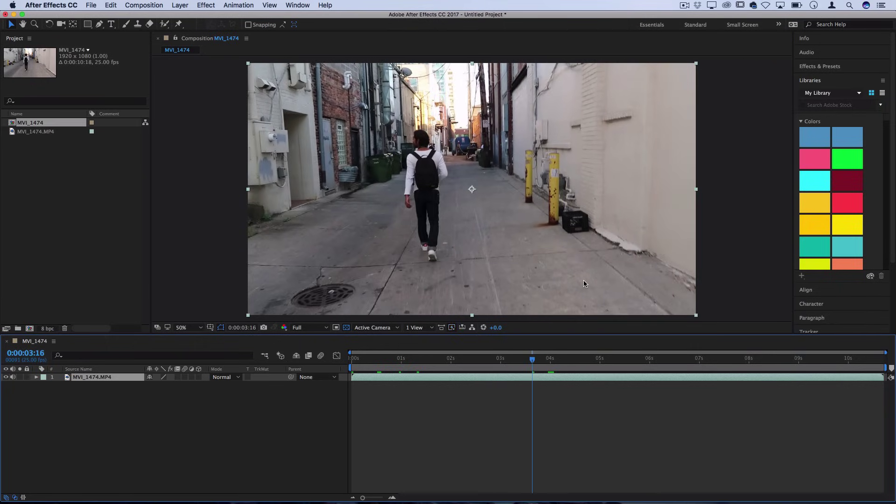
{"action": "left_click_drag", "start_coordinate": [560, 363], "coordinate": [583, 371]}
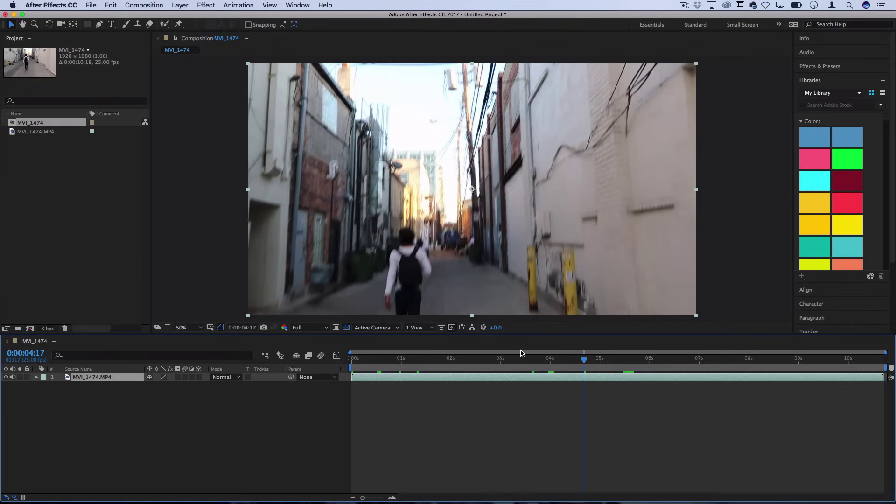
{"action": "left_click_drag", "start_coordinate": [511, 362], "coordinate": [397, 366]}
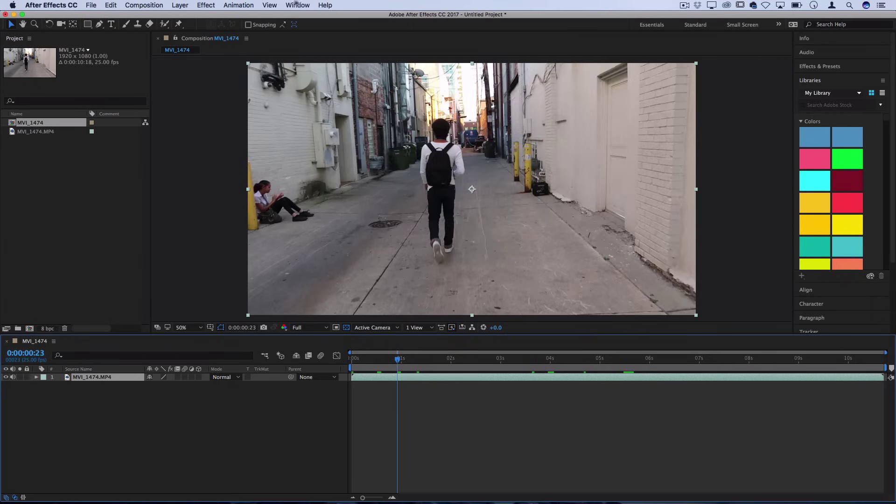
Show the Tracker panel from the Window menu and expand its options
{"action": "left_click", "coordinate": [298, 5]}
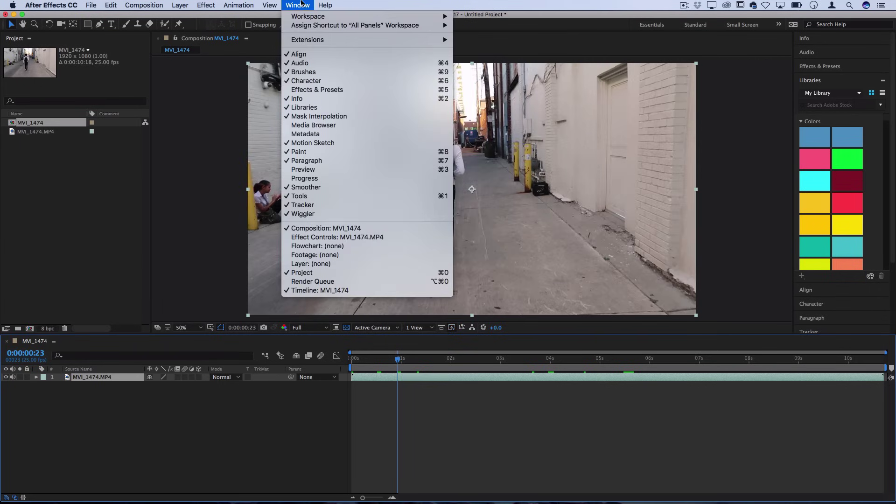
{"action": "left_click", "coordinate": [312, 208]}
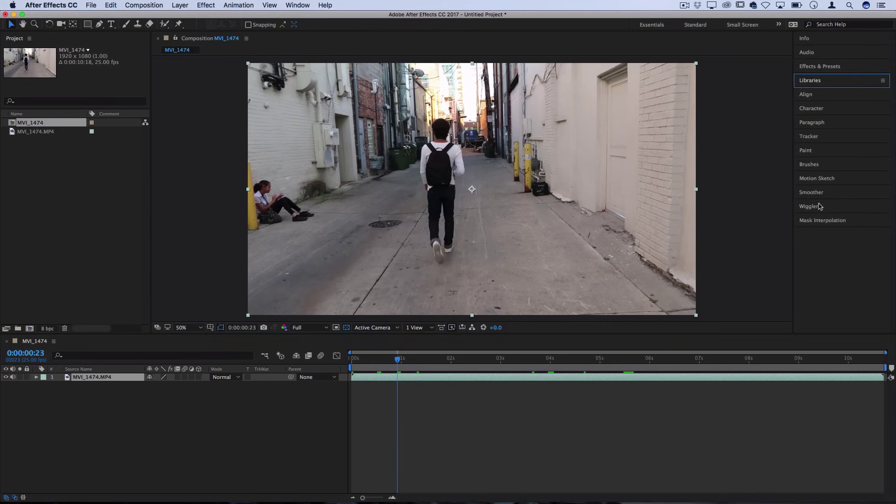
{"action": "left_click", "coordinate": [812, 137]}
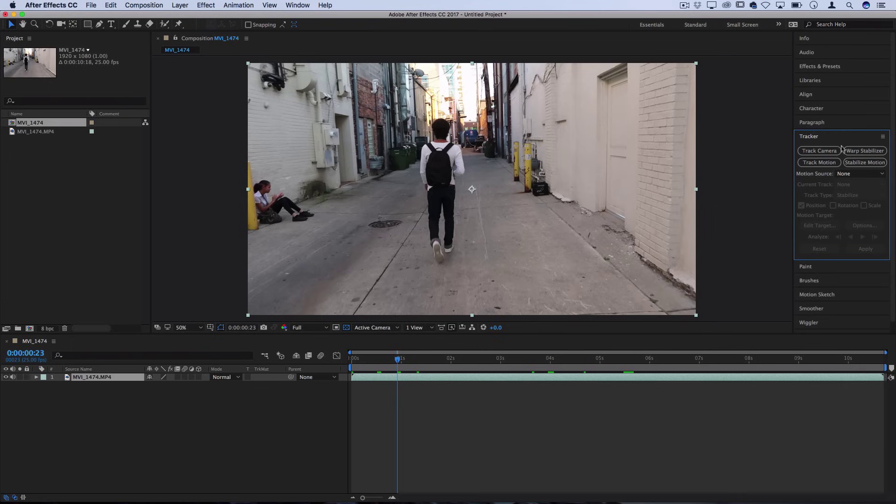
Run Track Camera on the MVI_1474 alley clip
{"action": "left_click", "coordinate": [823, 155]}
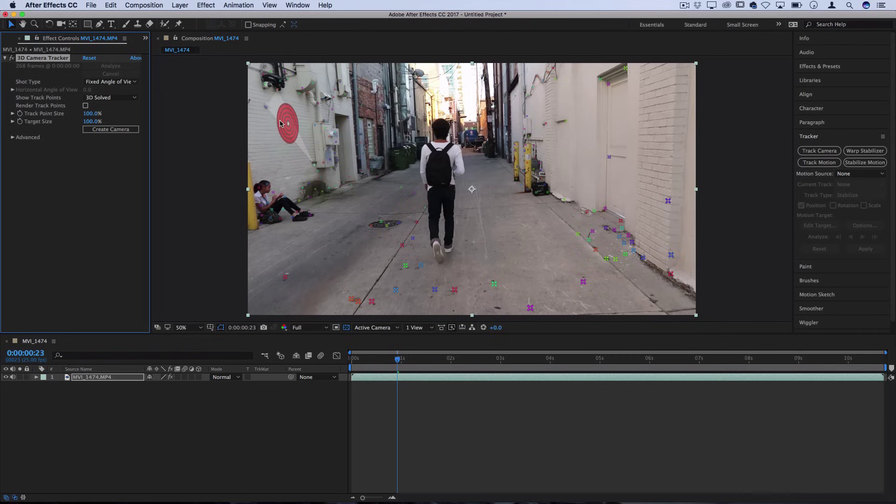
Create a solid and 3D camera from the left-wall track points, then scrub to verify tracking
{"action": "right_click", "coordinate": [280, 124]}
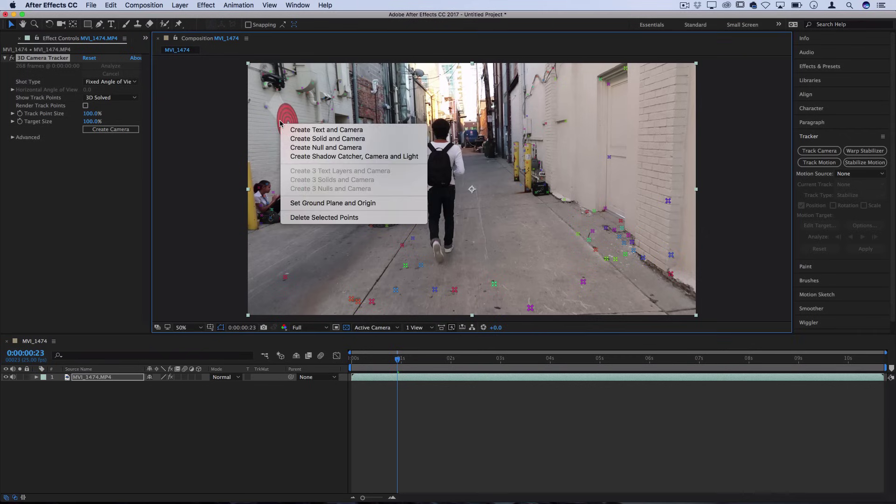
{"action": "left_click", "coordinate": [308, 139]}
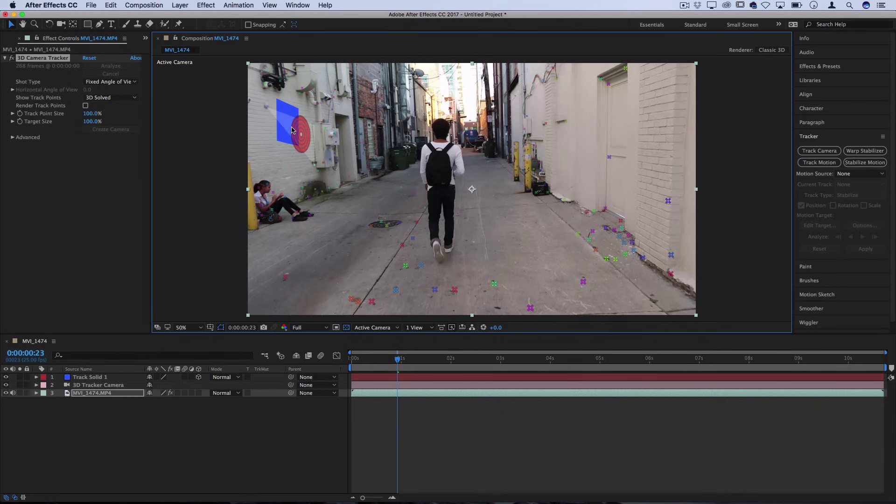
{"action": "left_click", "coordinate": [410, 359]}
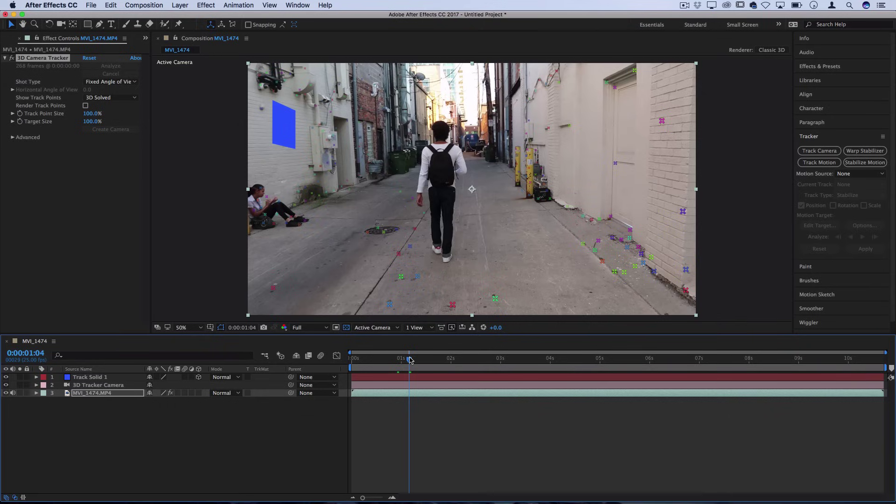
{"action": "left_click", "coordinate": [421, 360]}
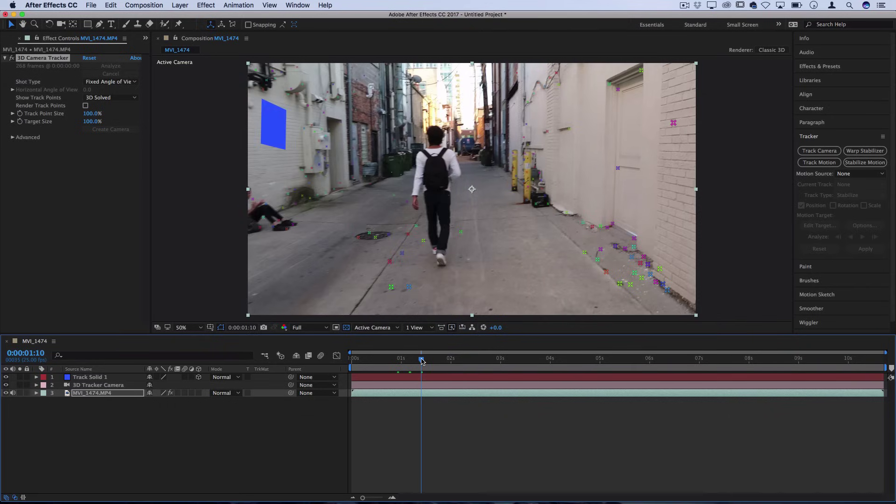
{"action": "left_click_drag", "start_coordinate": [421, 360], "coordinate": [604, 362]}
Create a green tracked solid from the right-wall track points, then scrub back earlier
{"action": "right_click", "coordinate": [563, 170]}
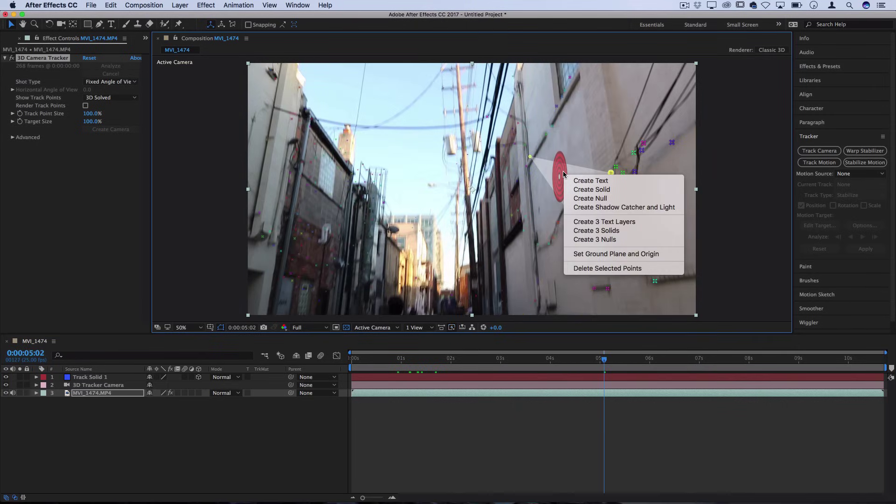
{"action": "left_click", "coordinate": [590, 190]}
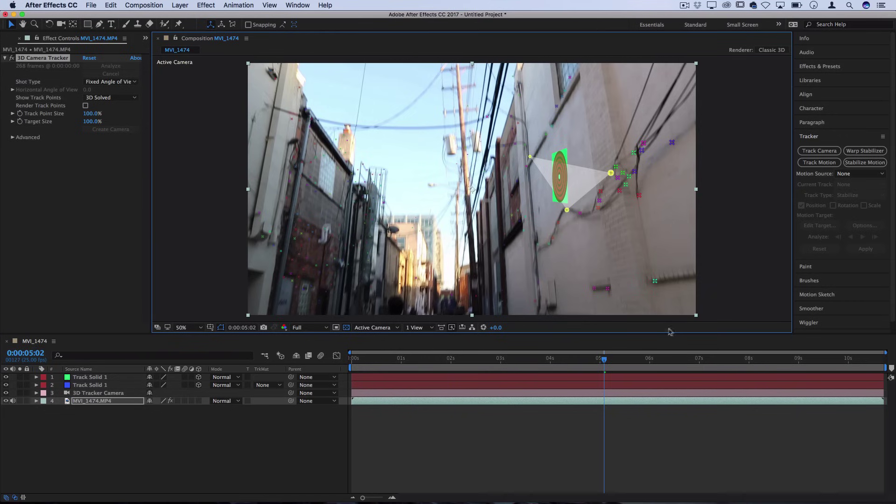
{"action": "left_click_drag", "start_coordinate": [626, 359], "coordinate": [385, 361]}
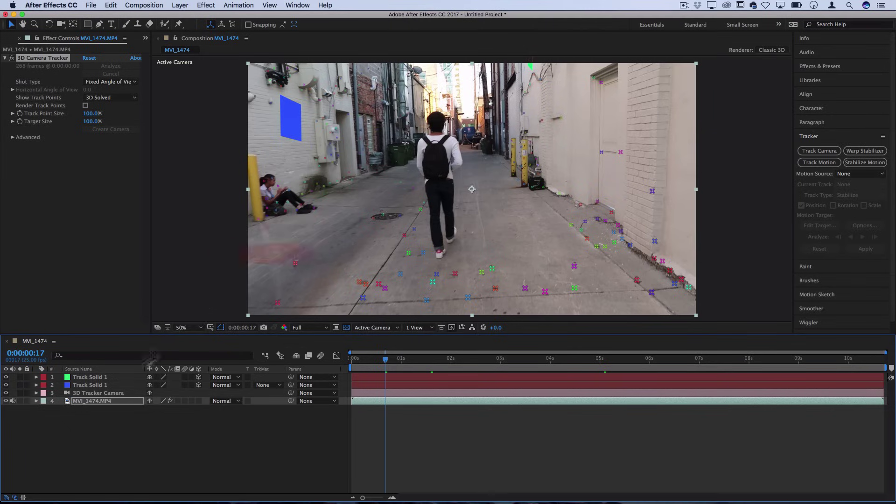
Pre-compose the blue Track Solid 1 layer, keeping the default name Track Solid 1 Comp 1
{"action": "left_click", "coordinate": [89, 385]}
{"action": "right_click", "coordinate": [101, 387]}
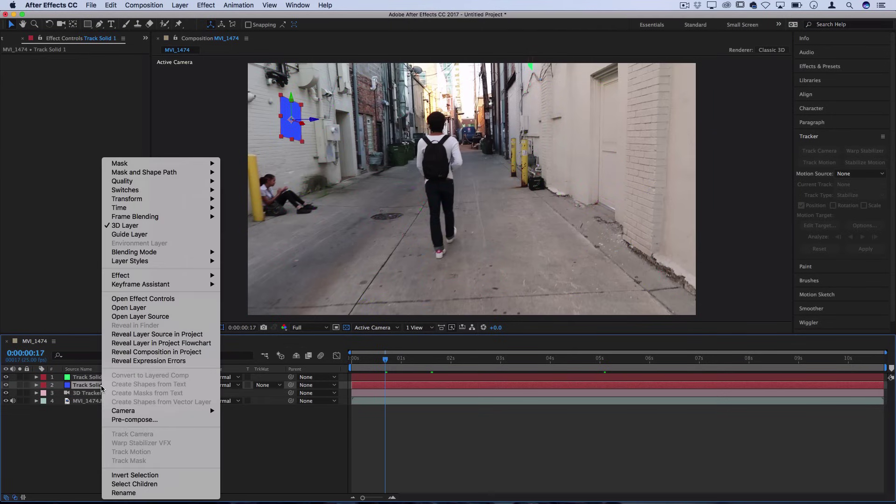
{"action": "left_click", "coordinate": [145, 420]}
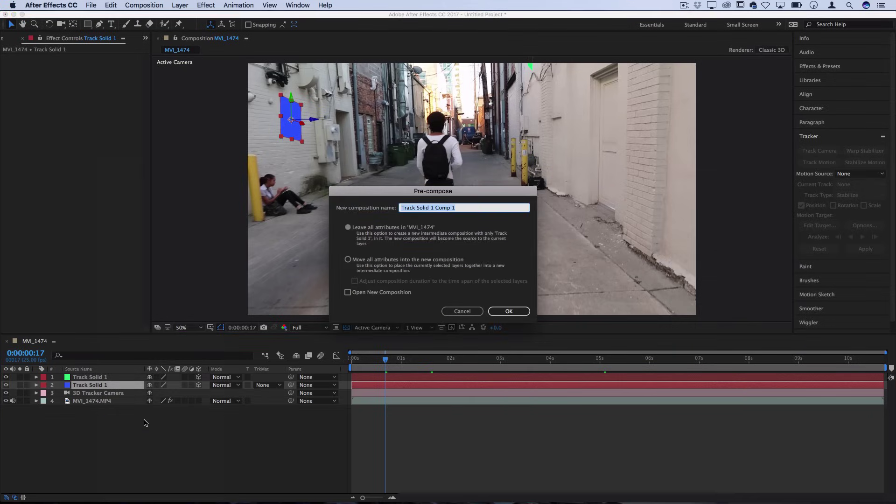
{"action": "key", "text": "Return"}
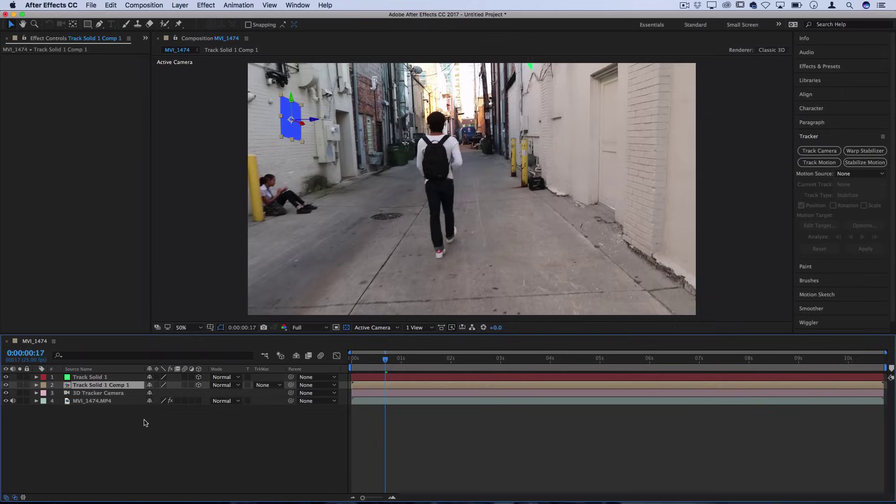
Open Track Solid 1 Comp 1 and delete the blue Track Solid 1 layer inside it
{"action": "double_click", "coordinate": [120, 387]}
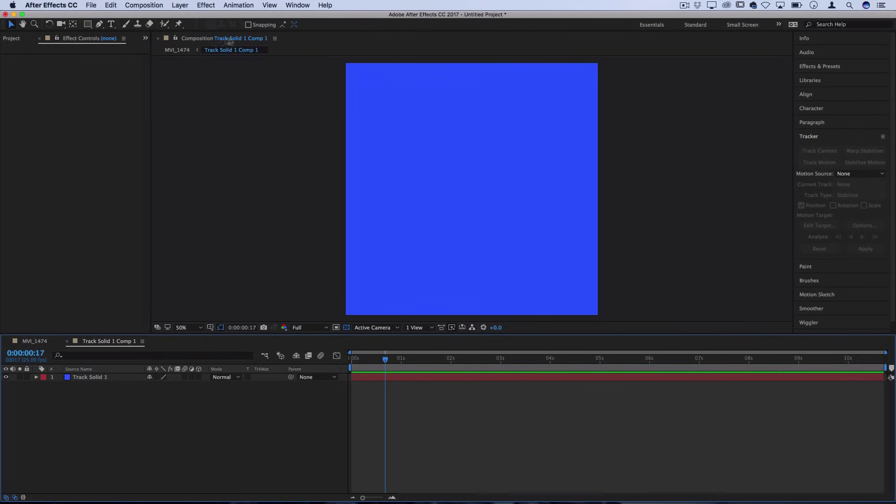
{"action": "left_click", "coordinate": [85, 379]}
{"action": "left_click", "coordinate": [85, 381]}
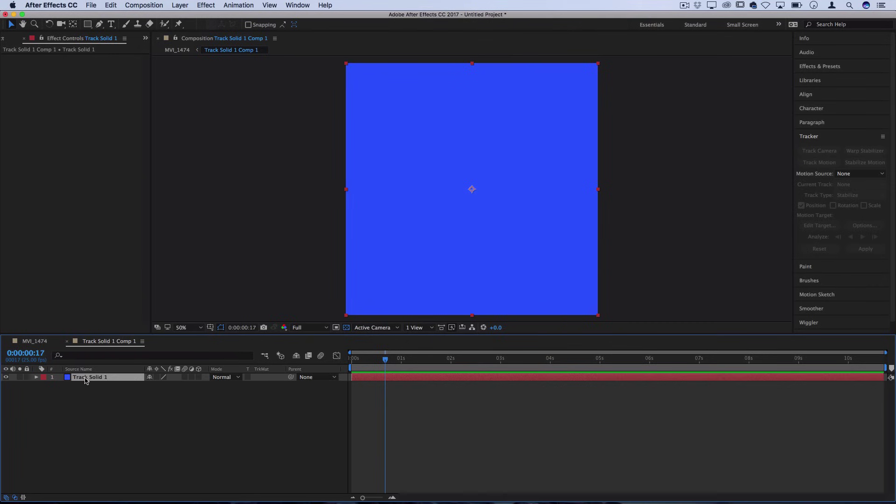
{"action": "key", "text": "Delete"}
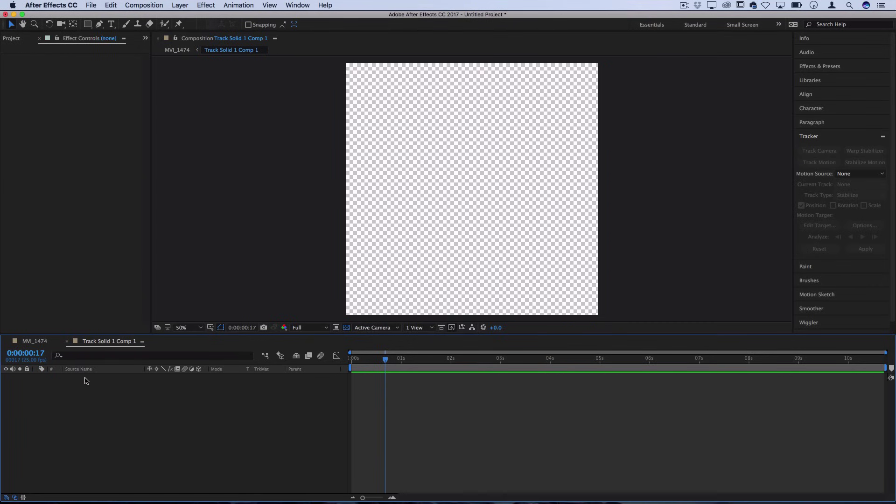
Change Track Solid 1 Comp 1's width to 1920 in Composition Settings
{"action": "left_click", "coordinate": [142, 4]}
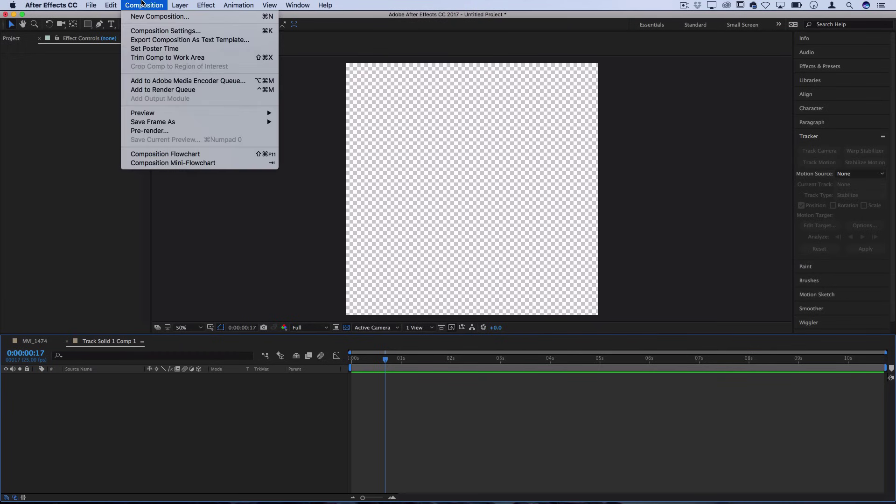
{"action": "left_click", "coordinate": [149, 31]}
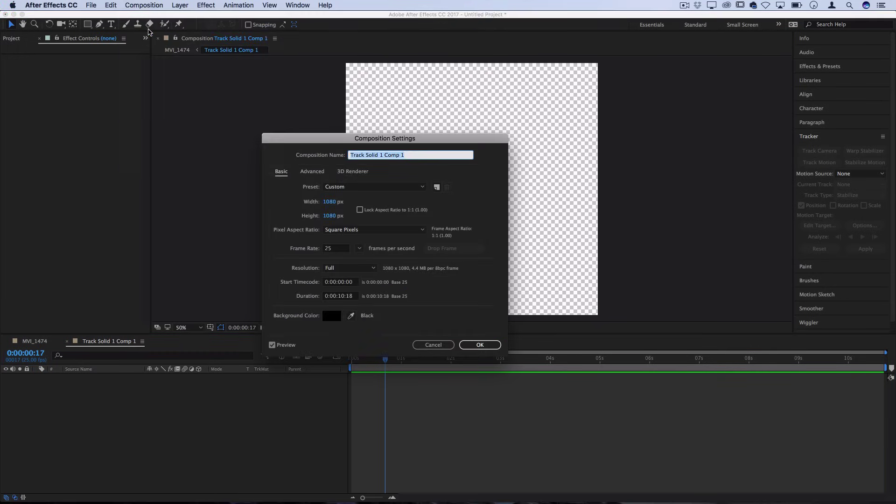
{"action": "left_click", "coordinate": [328, 202]}
{"action": "type", "text": "1920"}
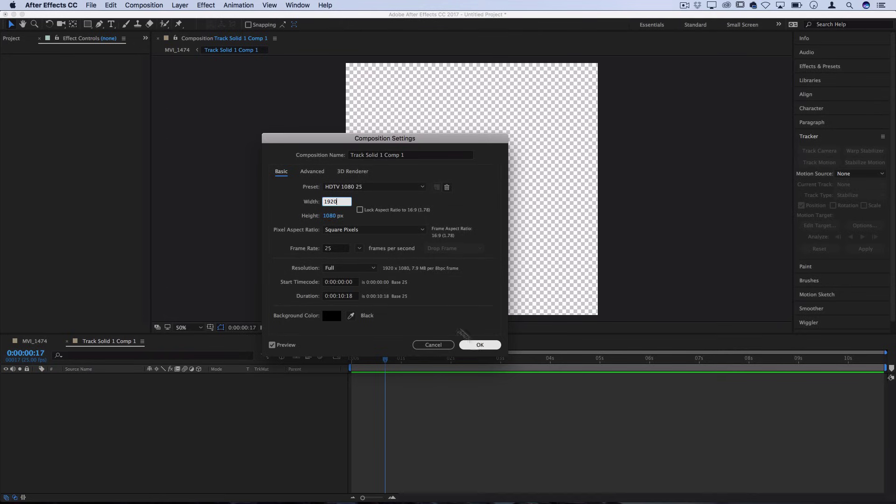
{"action": "left_click", "coordinate": [472, 345]}
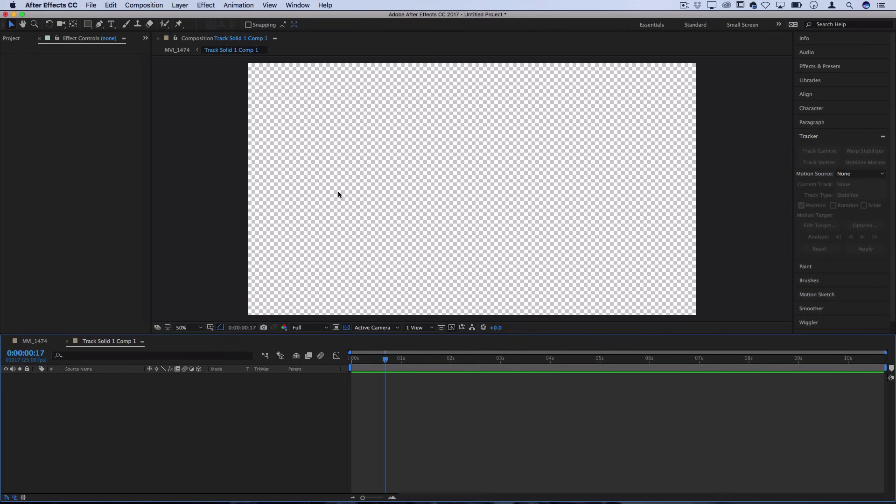
Drag Lower Third2_1.mov from the desktop into the Track Solid 1 Comp 1 viewer
{"action": "left_click_drag", "start_coordinate": [113, 18], "coordinate": [215, 17]}
{"action": "left_click", "coordinate": [90, 70]}
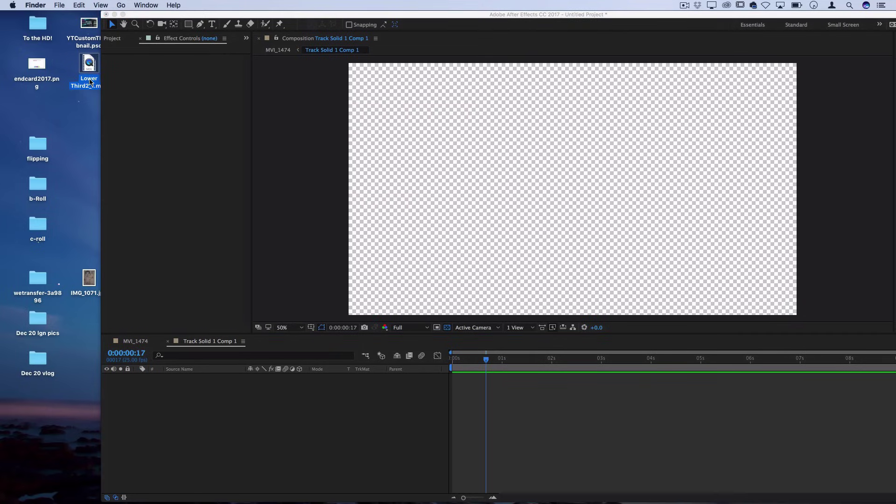
{"action": "left_click_drag", "start_coordinate": [90, 82], "coordinate": [456, 152]}
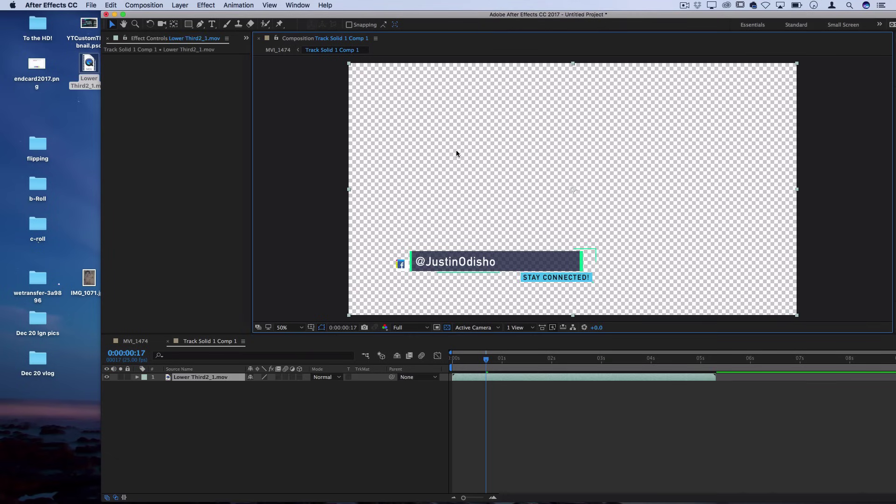
{"action": "left_click", "coordinate": [123, 14]}
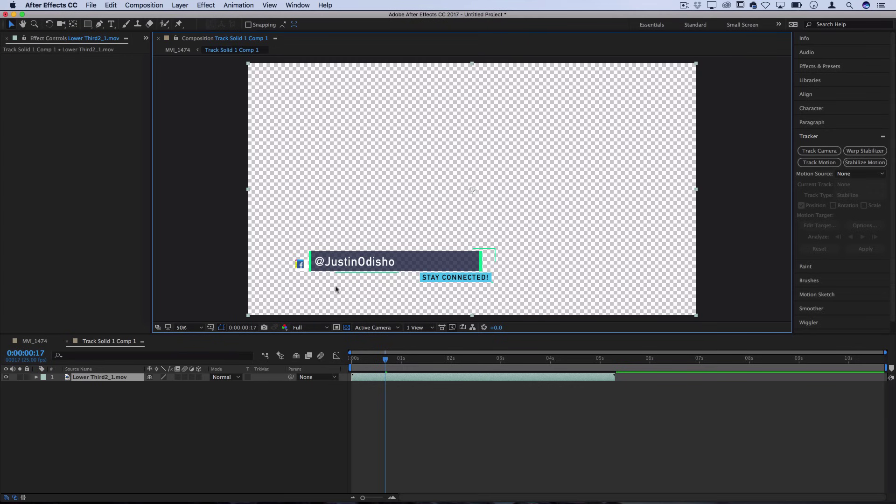
Reset the workspace, return to the MVI_1474 composition, and move to 0:00:00:20
{"action": "key", "text": "super+0"}
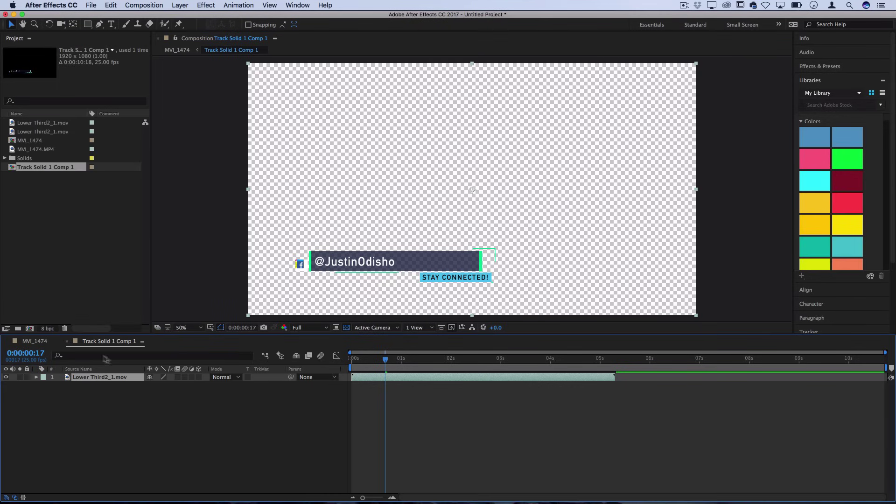
{"action": "left_click", "coordinate": [67, 342]}
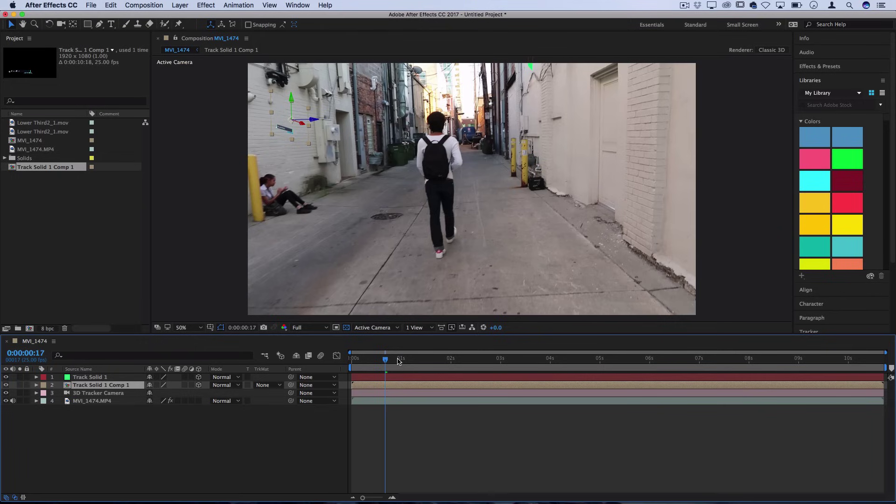
{"action": "left_click", "coordinate": [391, 359]}
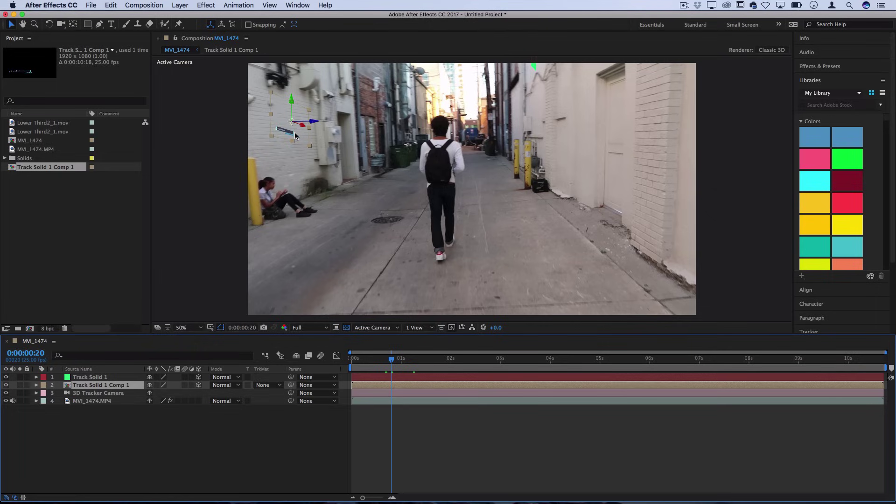
Scale up the lower-third precomp and move it onto the left alley wall
{"action": "left_click", "coordinate": [37, 386]}
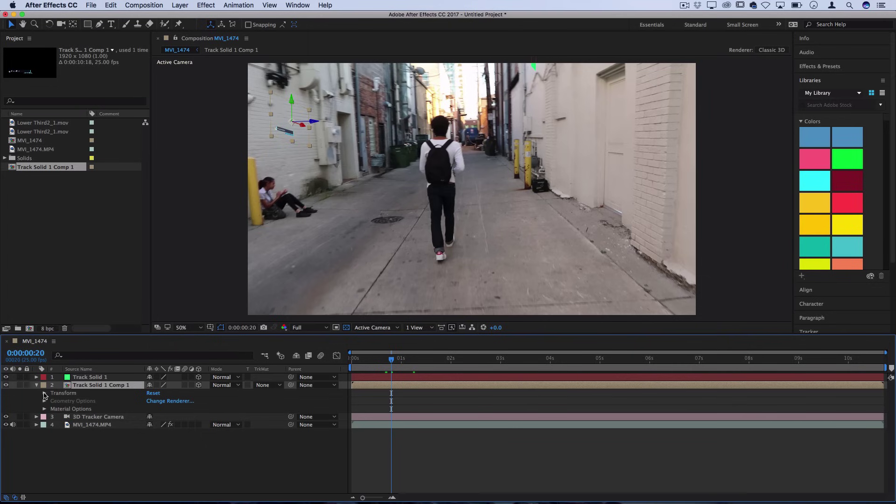
{"action": "left_click", "coordinate": [45, 393]}
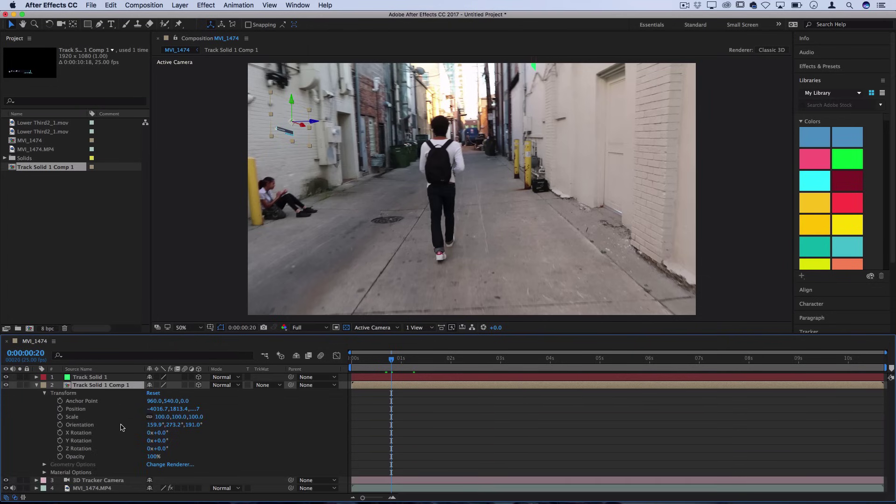
{"action": "left_click_drag", "start_coordinate": [161, 417], "coordinate": [222, 414]}
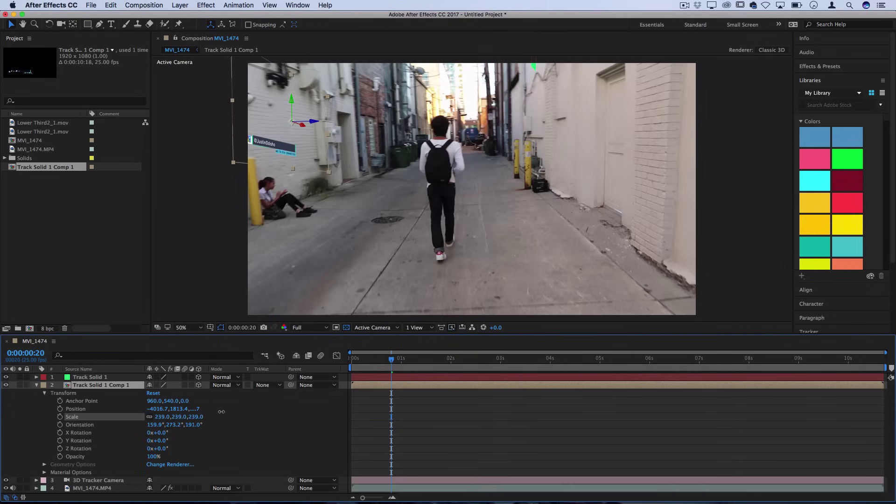
{"action": "left_click_drag", "start_coordinate": [163, 417], "coordinate": [194, 415]}
{"action": "left_click_drag", "start_coordinate": [273, 145], "coordinate": [311, 131]}
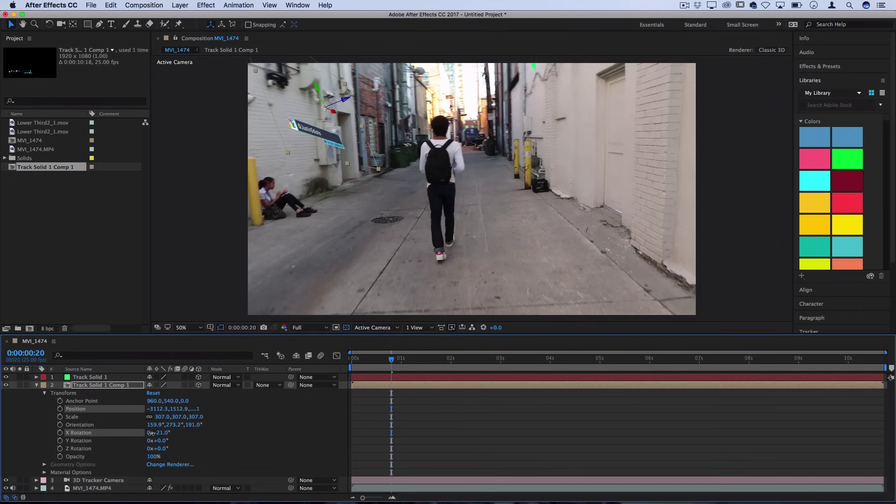
Tilt the lower-third to -10° Z Rotation and set its blend mode to Overlay
{"action": "left_click_drag", "start_coordinate": [157, 448], "coordinate": [157, 449]}
{"action": "left_click", "coordinate": [157, 449]}
{"action": "type", "text": "-10"}
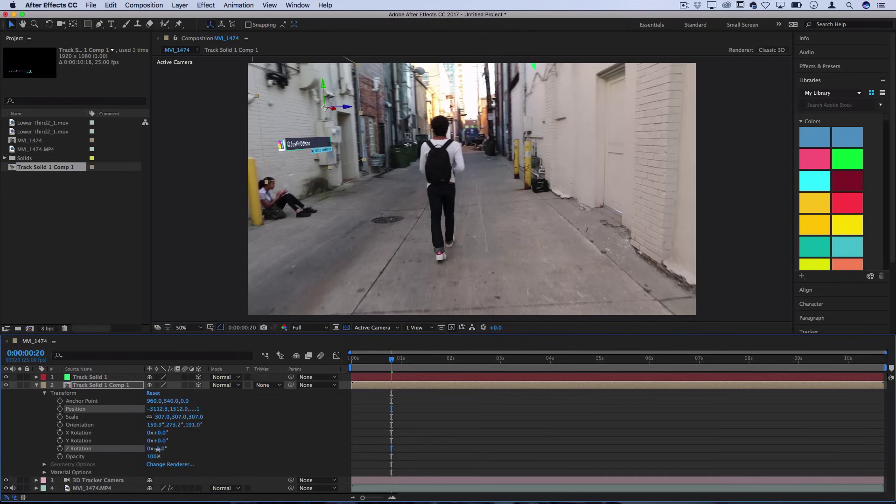
{"action": "key", "text": "Return"}
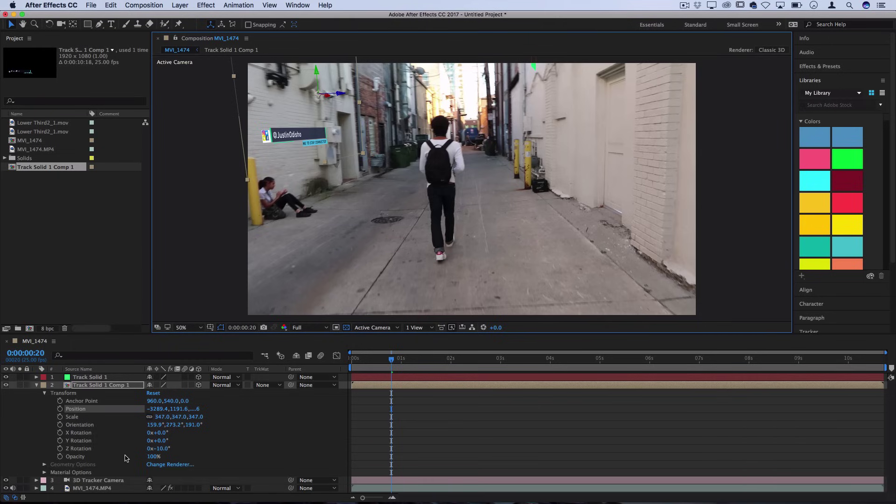
{"action": "left_click", "coordinate": [236, 385]}
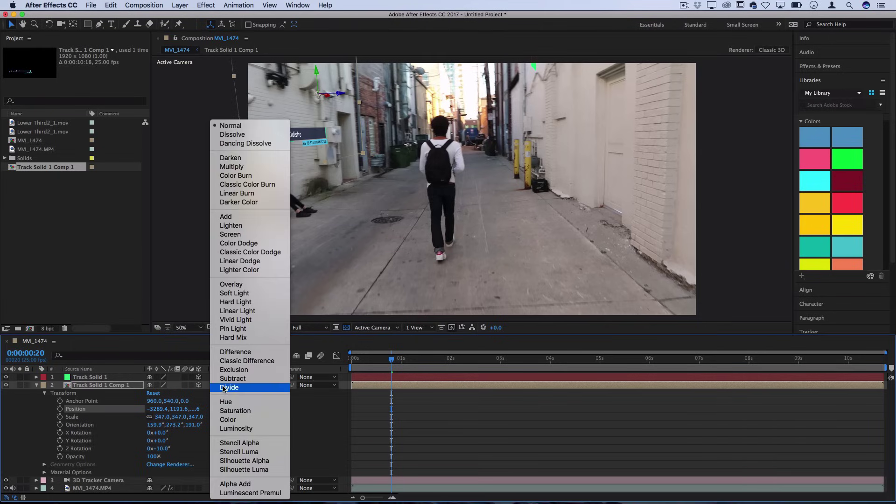
{"action": "left_click", "coordinate": [233, 284]}
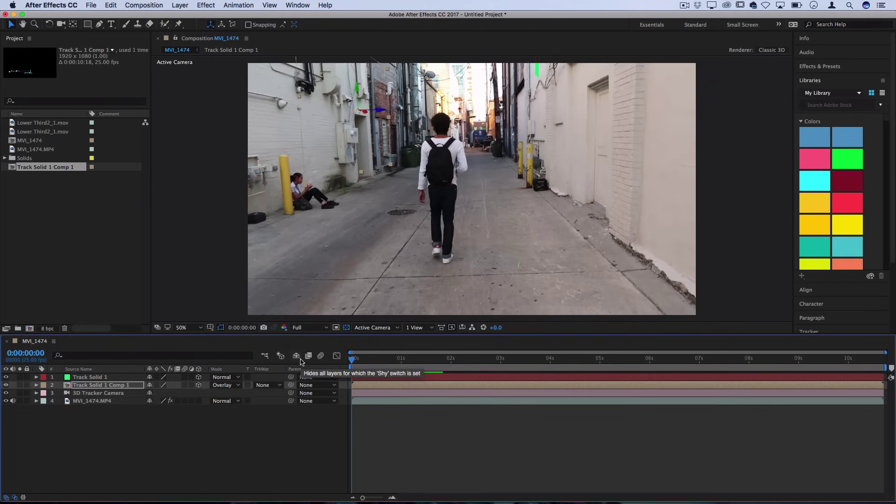
Play the preview, pause it, then resume and stop at 0:00:05:06
{"action": "key", "text": "space"}
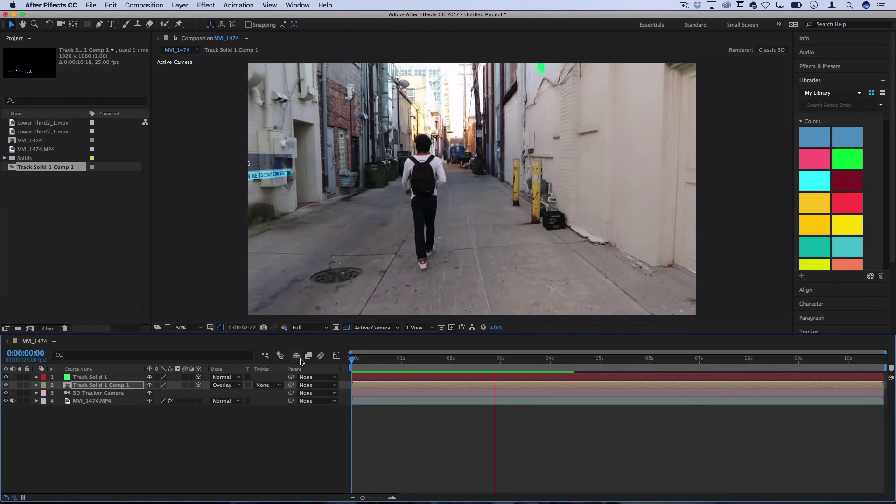
{"action": "key", "text": "space"}
{"action": "key", "text": "space"}
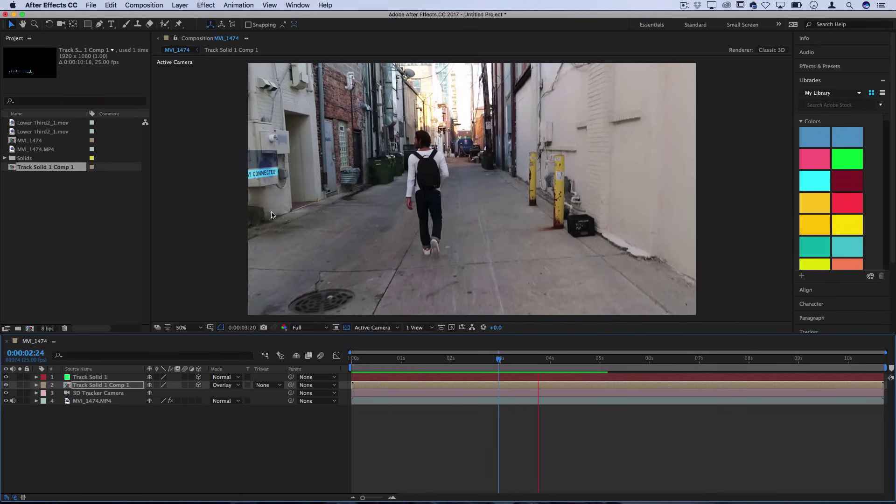
{"action": "key", "text": "space"}
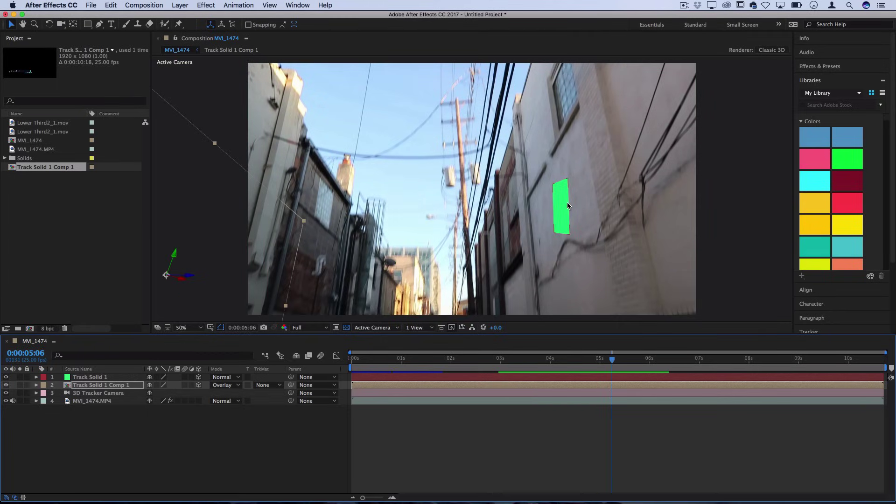
Pre-compose the green tracked solid into Track Solid 1 Comp 2
{"action": "right_click", "coordinate": [94, 378]}
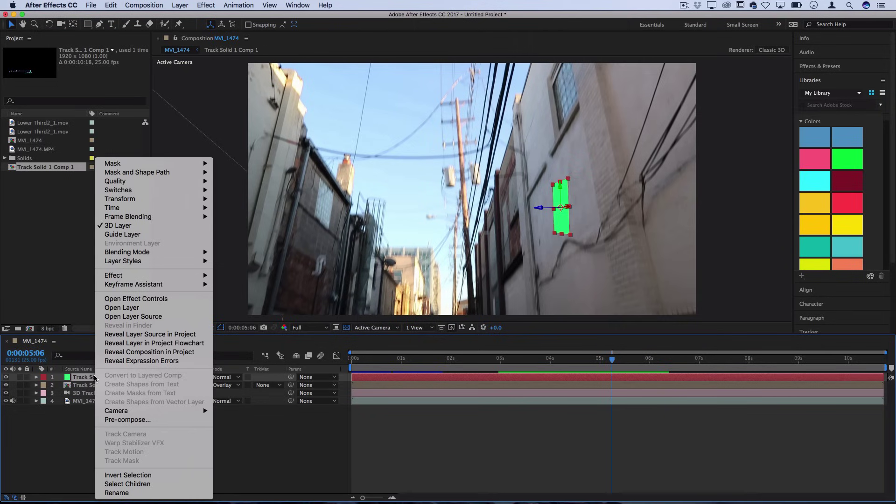
{"action": "left_click", "coordinate": [128, 419]}
{"action": "left_click", "coordinate": [518, 312]}
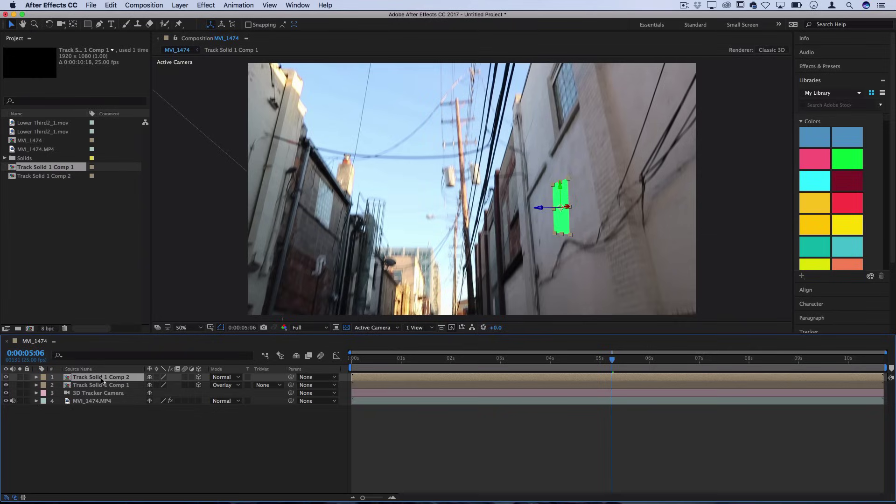
Widen Track Solid 1 Comp 2 to 1920×1080 and delete the green solid inside it
{"action": "double_click", "coordinate": [102, 378]}
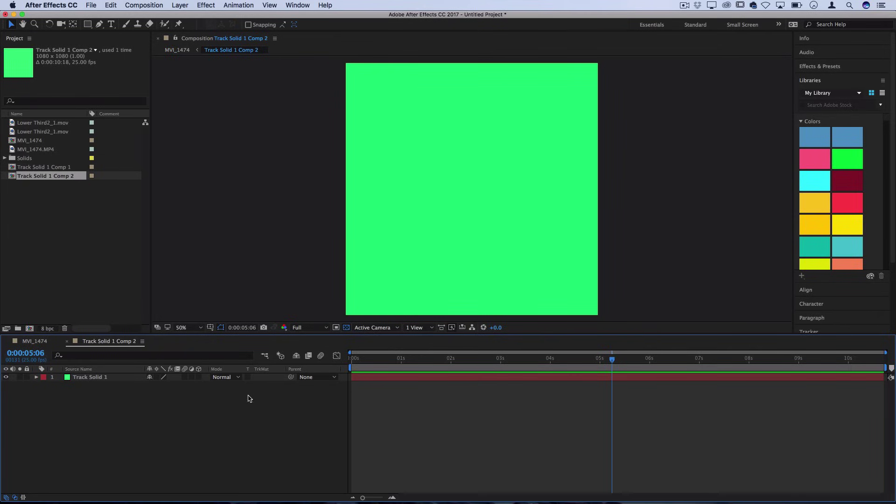
{"action": "left_click", "coordinate": [156, 5]}
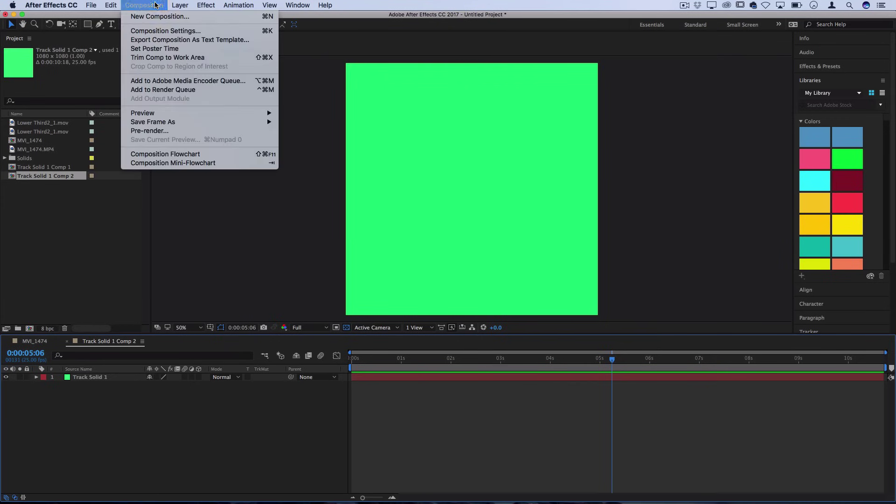
{"action": "left_click", "coordinate": [166, 31]}
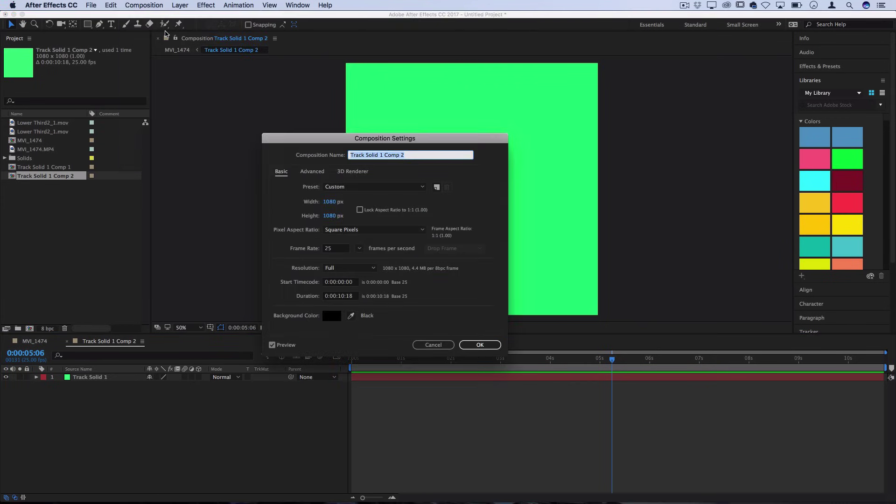
{"action": "left_click", "coordinate": [329, 201]}
{"action": "type", "text": "1920"}
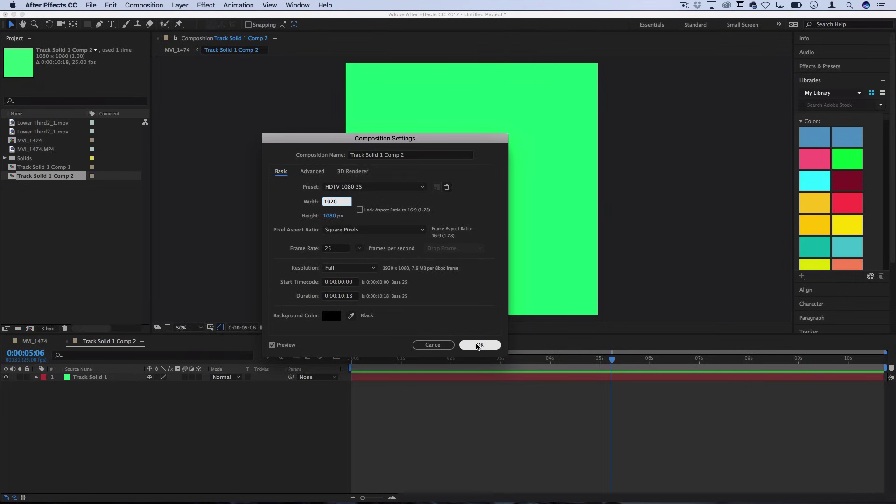
{"action": "left_click", "coordinate": [478, 345]}
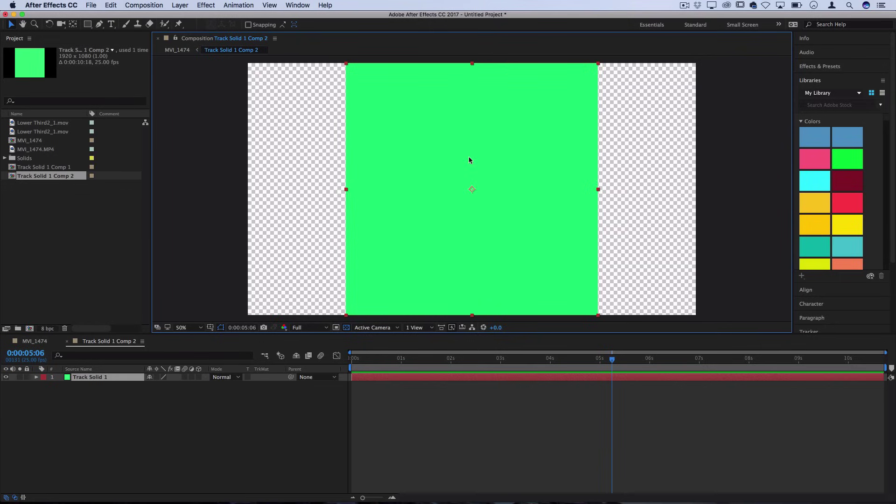
{"action": "key", "text": "Delete"}
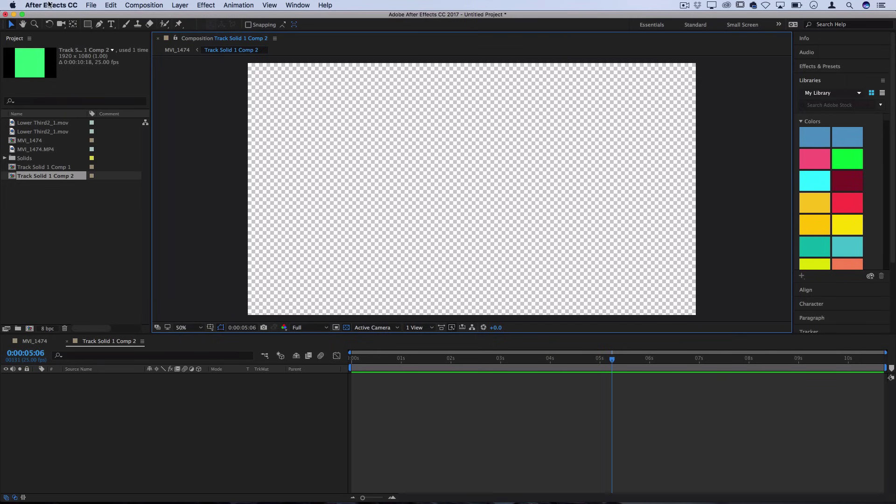
{"action": "left_click_drag", "start_coordinate": [41, 16], "coordinate": [103, 16]}
Drag MVI_1610.MP4 from the b-Roll folder into Track Solid 1 Comp 2
{"action": "double_click", "coordinate": [37, 187]}
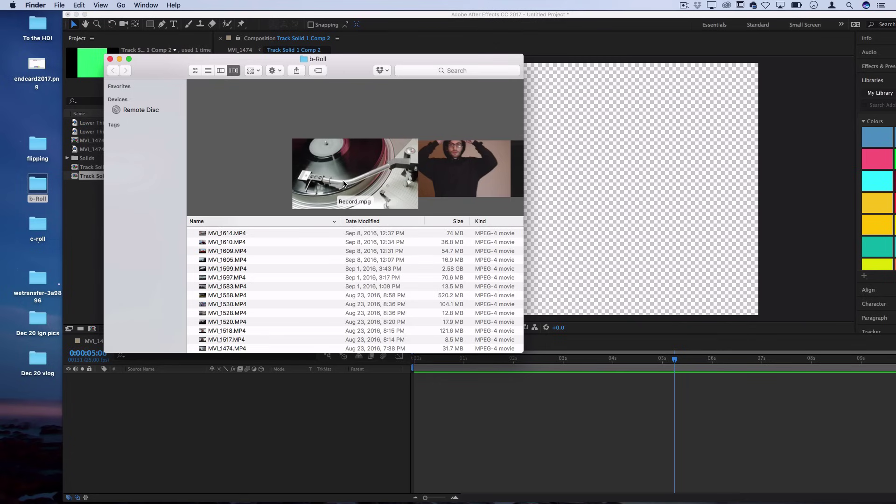
{"action": "scroll", "coordinate": [235, 315], "scroll_direction": "up", "scroll_amount": 3}
{"action": "left_click", "coordinate": [230, 299]}
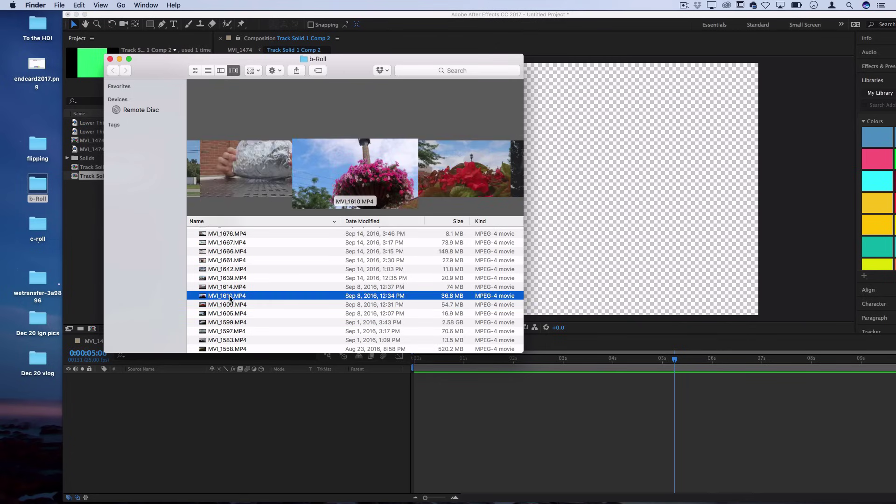
{"action": "left_click_drag", "start_coordinate": [230, 298], "coordinate": [630, 206]}
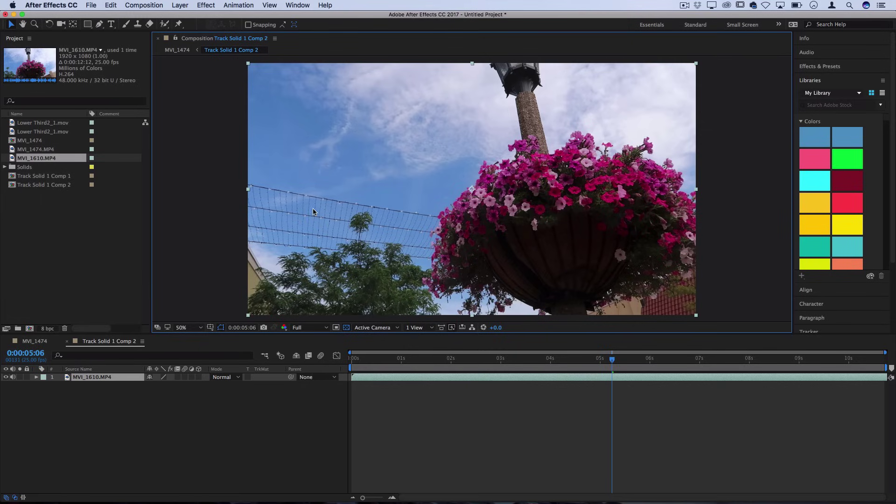
In MVI_1474, tilt the flower precomp to -17° and scale it to 135%
{"action": "left_click", "coordinate": [36, 346]}
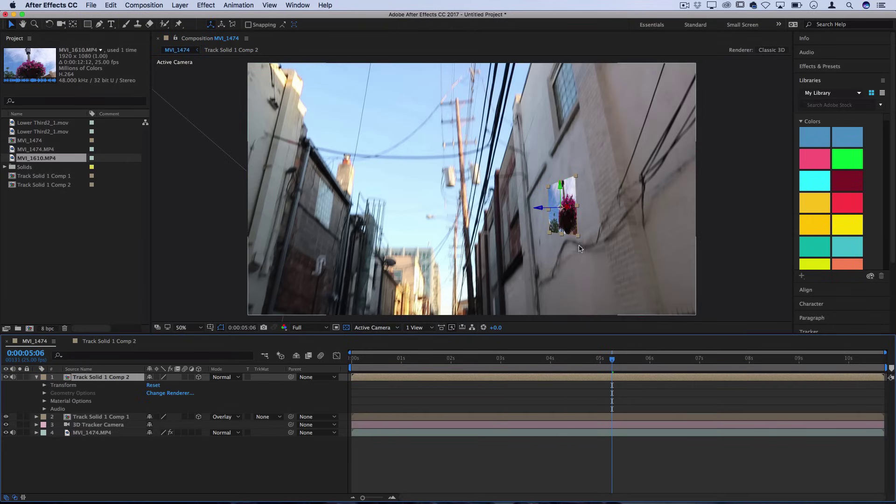
{"action": "left_click", "coordinate": [45, 386]}
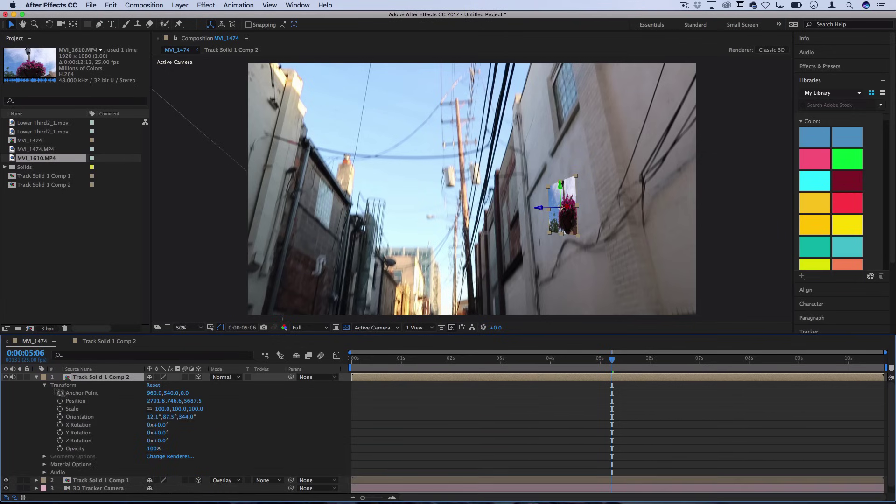
{"action": "mouse_move", "coordinate": [159, 440]}
{"action": "left_mouse_down"}
{"action": "mouse_move", "coordinate": [170, 442]}
{"action": "mouse_move", "coordinate": [151, 442]}
{"action": "left_mouse_up"}
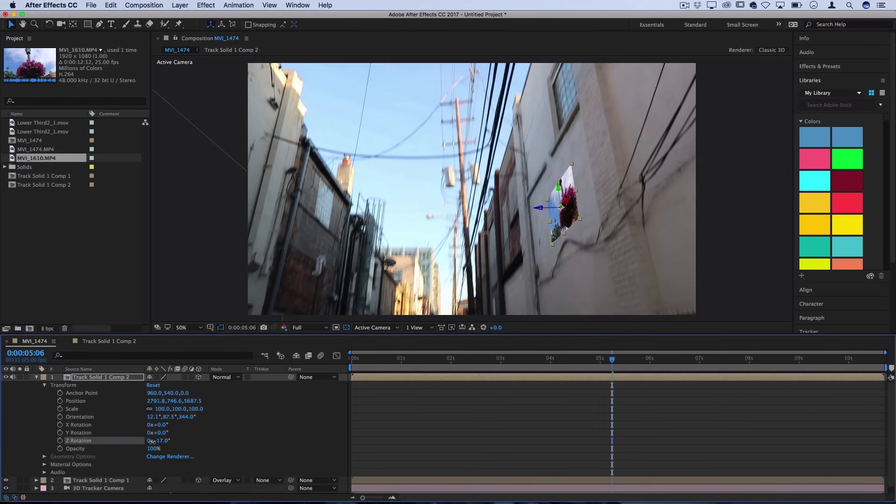
{"action": "left_click_drag", "start_coordinate": [177, 409], "coordinate": [191, 409]}
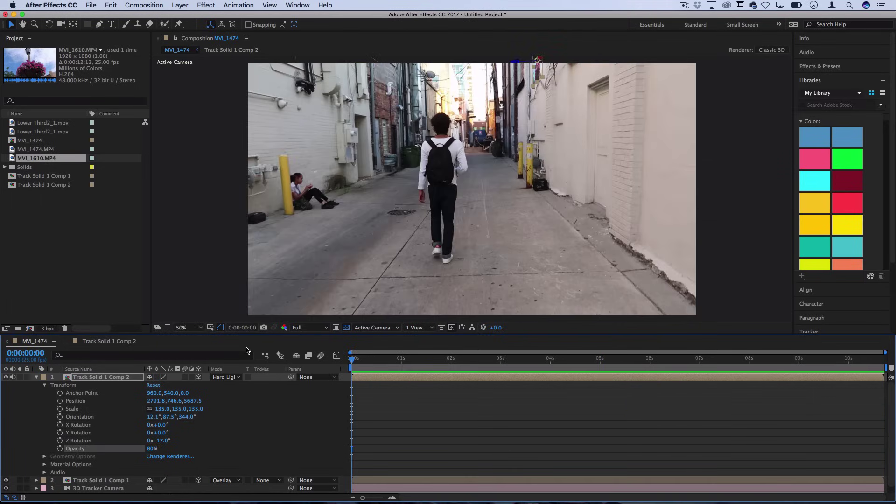
Play the MVI_1474 preview and stop near 0:00:09:22 to check the flower tracking
{"action": "key", "text": "space"}
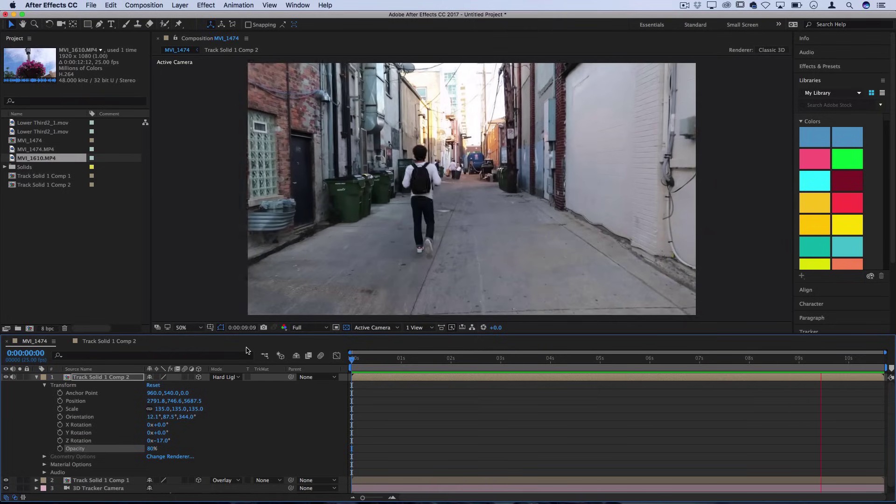
{"action": "key", "text": "space"}
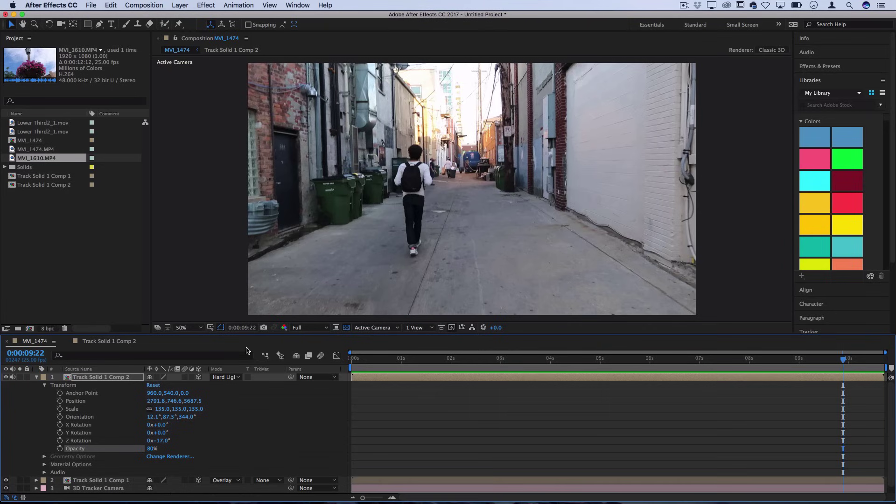